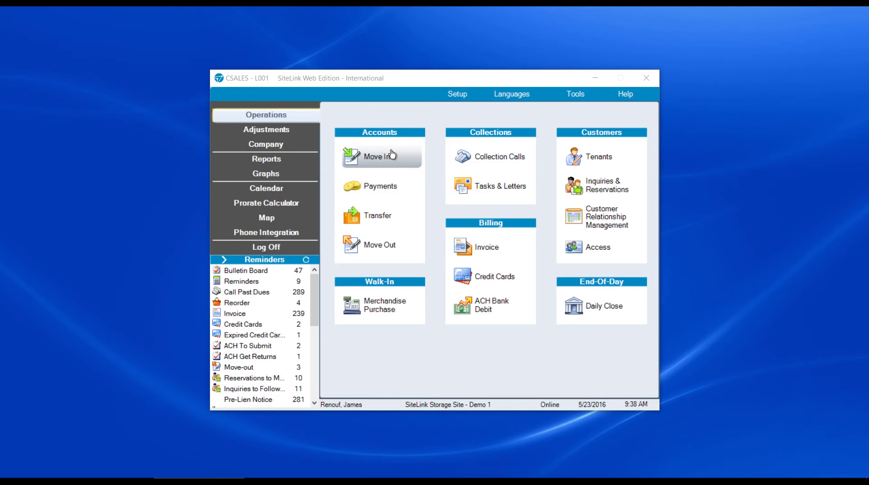
# - Start a move-in and choose vacant unit 004 at the push rent rate
pyautogui.click(375, 162)
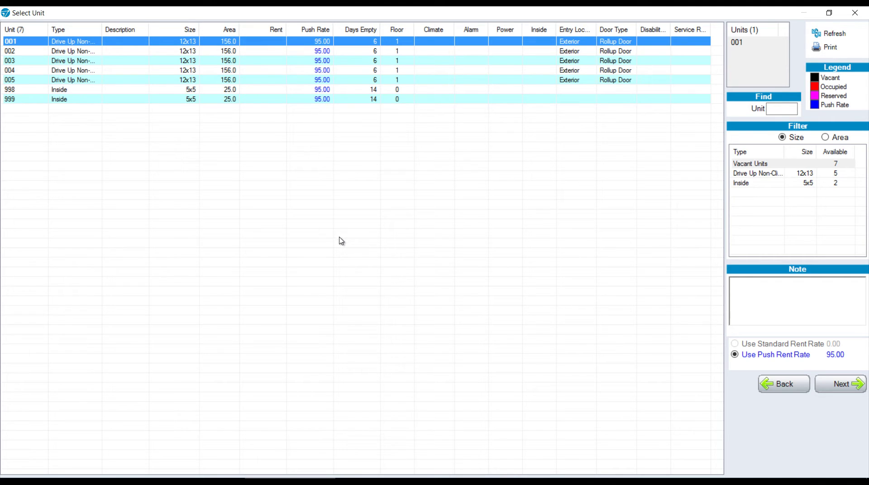
pyautogui.click(248, 52)
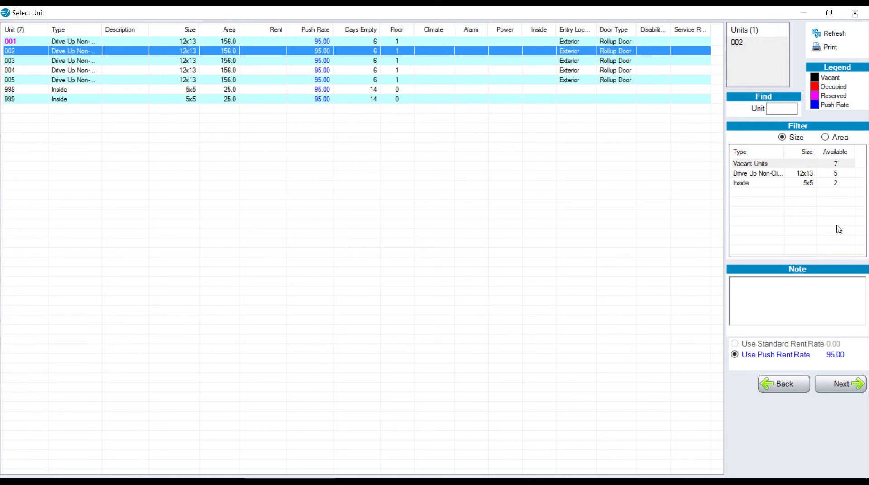
pyautogui.click(807, 184)
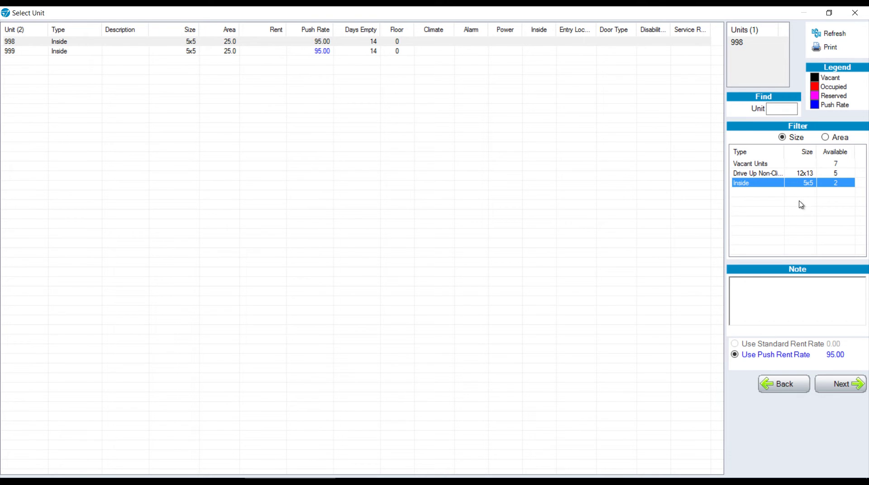
pyautogui.click(760, 165)
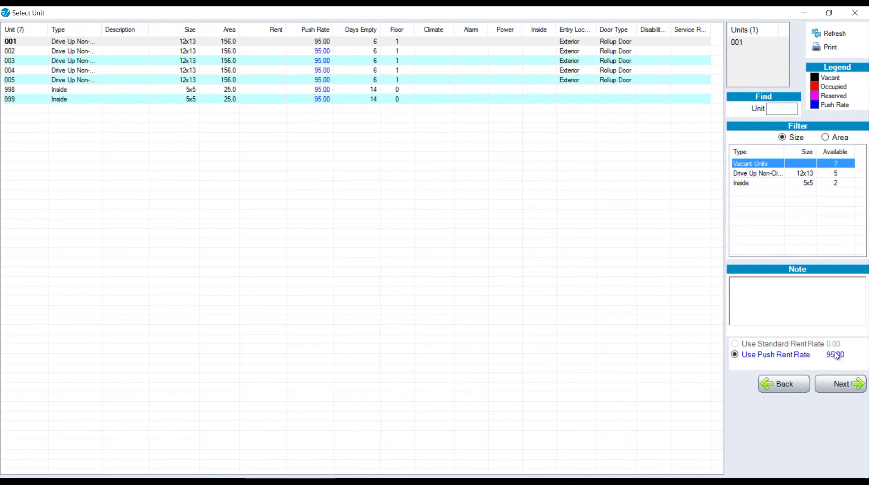
pyautogui.click(412, 71)
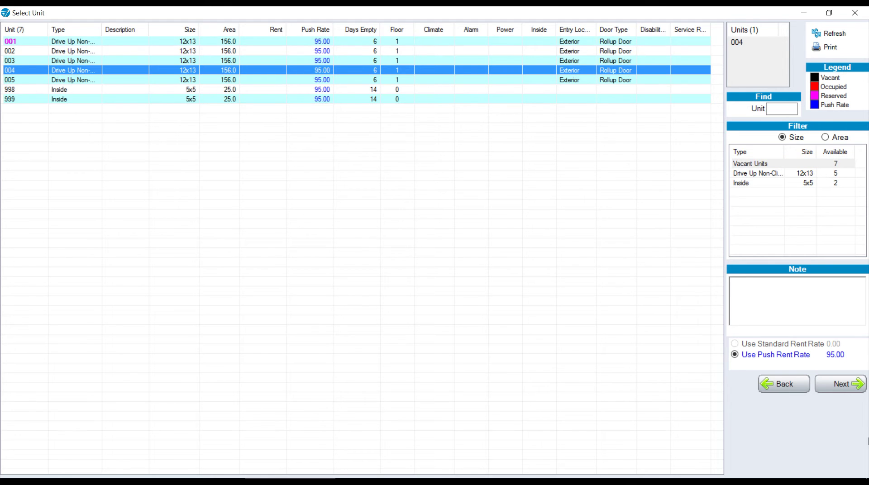
pyautogui.click(841, 385)
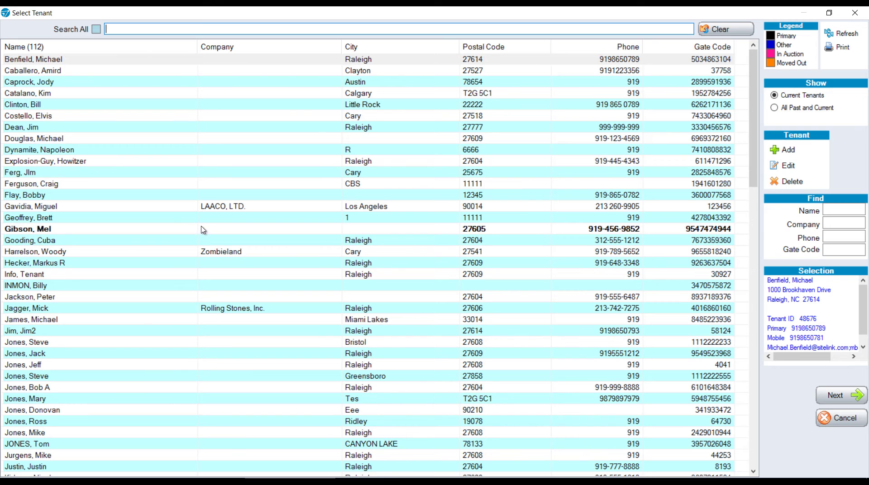
# - List all past and current tenants and choose the existing test tenant for the move-in
pyautogui.click(775, 108)
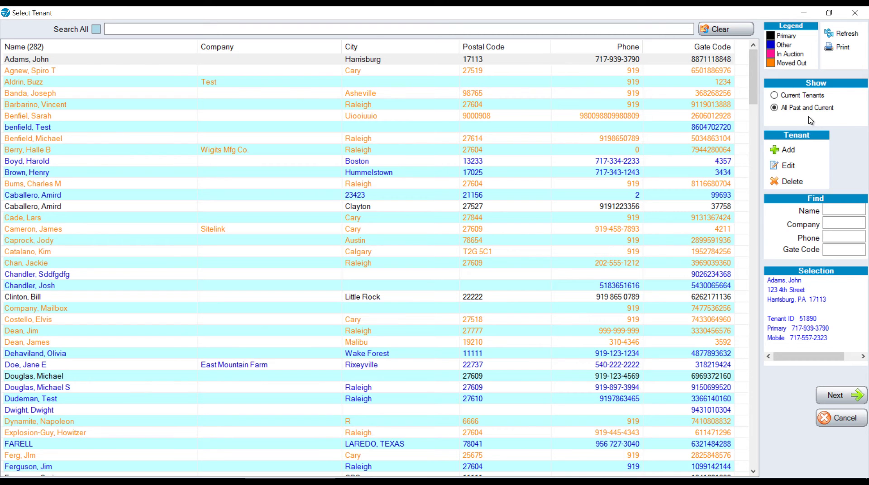
pyautogui.click(790, 150)
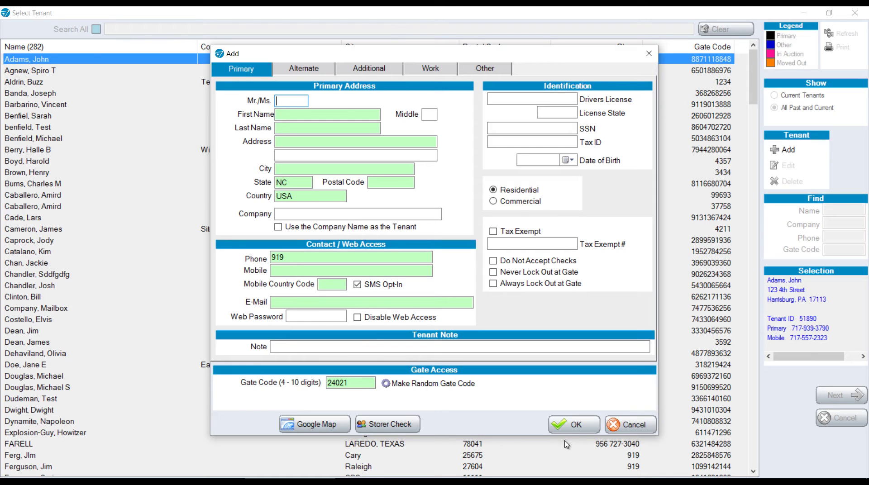
pyautogui.click(629, 425)
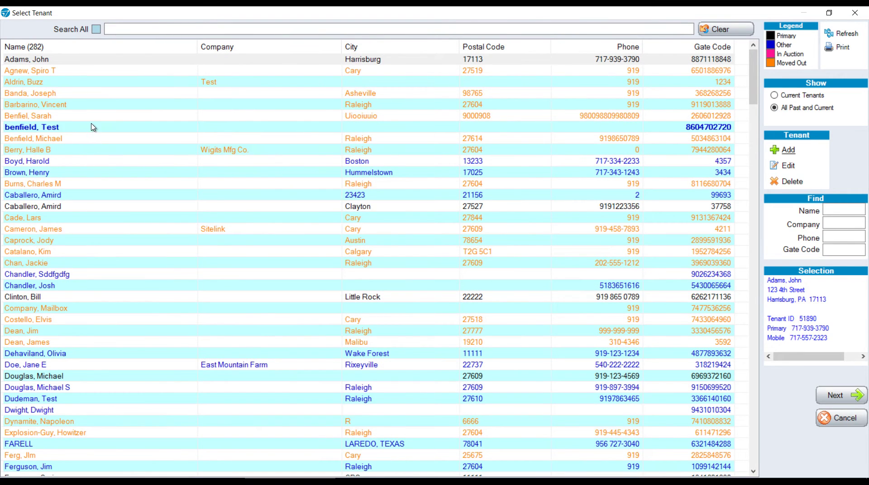
pyautogui.doubleClick(86, 128)
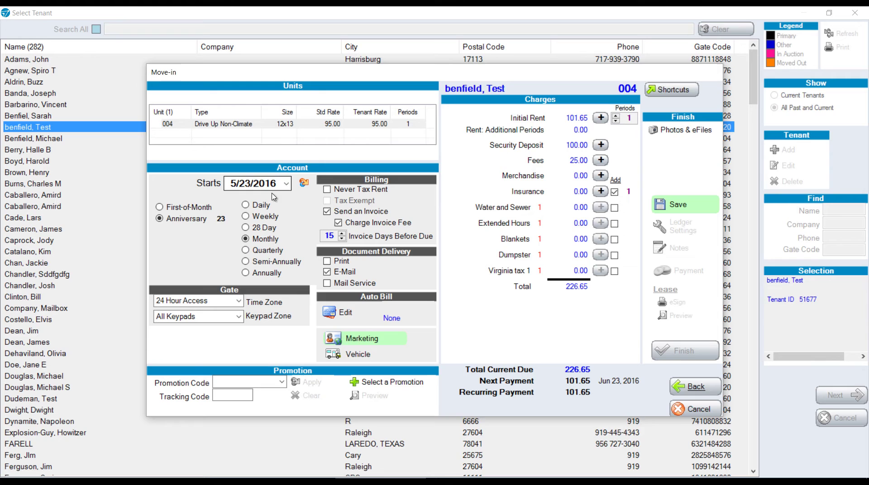
# - Switch the billing frequency to quarterly and back to monthly, and send invoices 20 days before due without the invoice fee
pyautogui.click(269, 252)
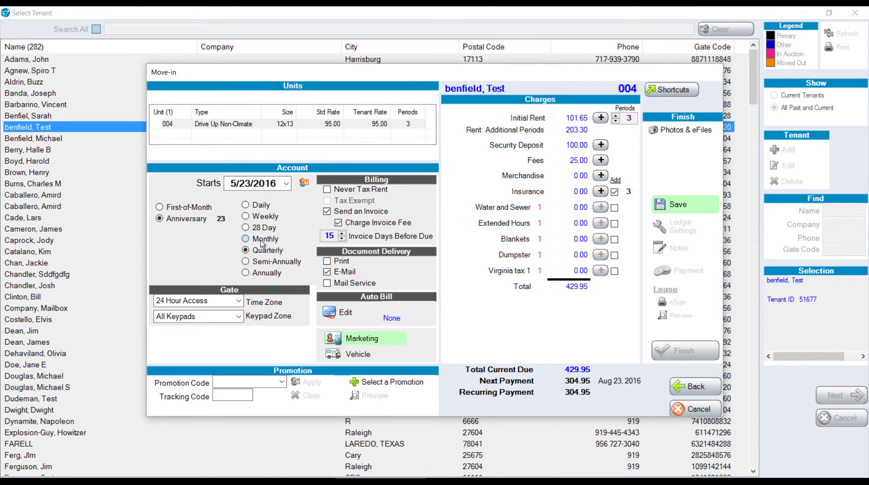
pyautogui.click(262, 244)
pyautogui.click(338, 223)
pyautogui.click(326, 211)
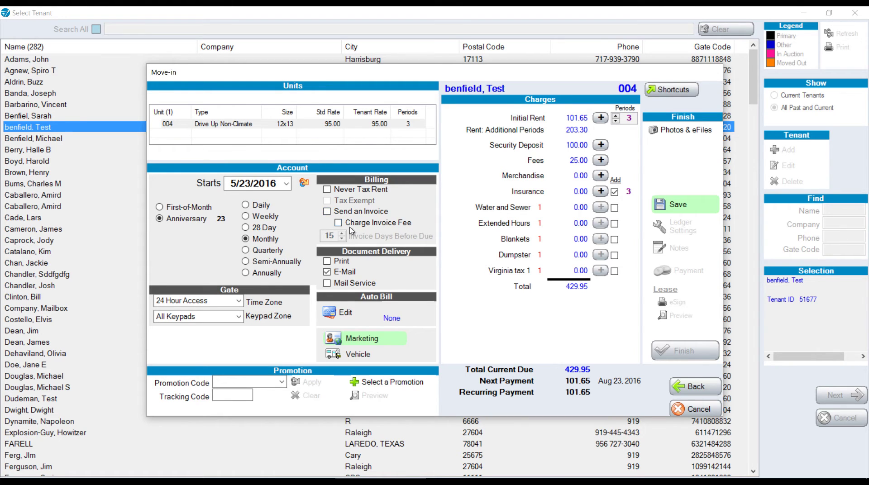
pyautogui.click(327, 212)
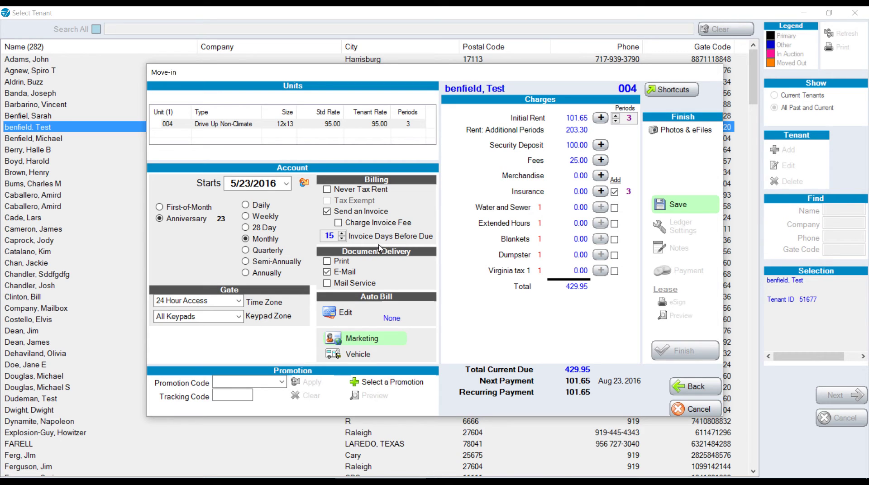
pyautogui.click(343, 234)
pyautogui.click(343, 234)
pyautogui.click(342, 234)
# - Set document delivery to both print and e-mail, and set the gate time zone to Business Hours
pyautogui.click(327, 272)
pyautogui.click(327, 262)
pyautogui.click(328, 272)
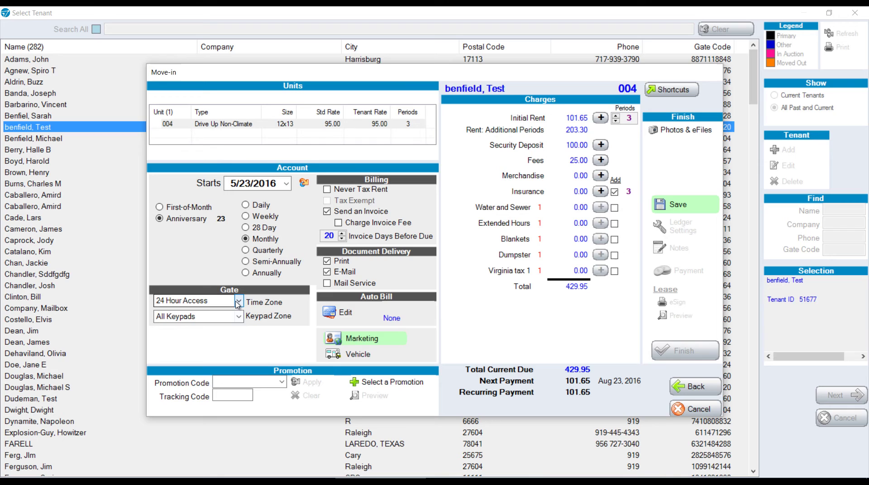
pyautogui.click(239, 301)
pyautogui.click(212, 326)
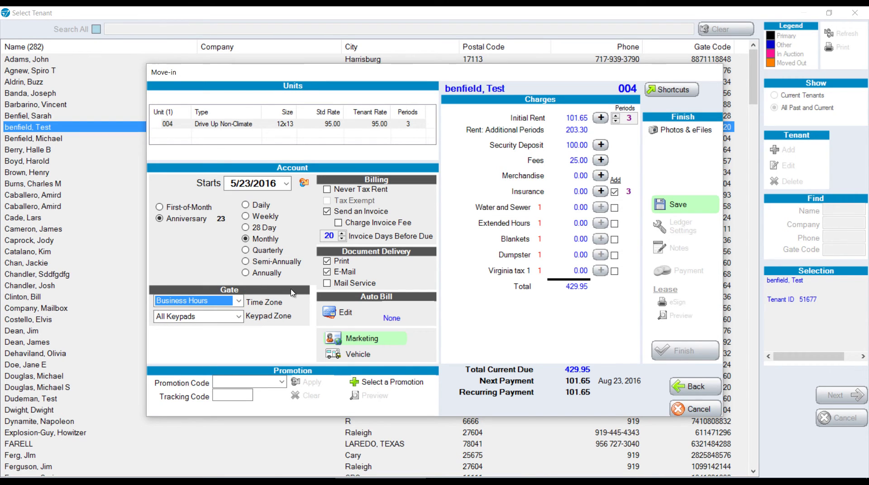
# - Review the automatic billing options for the account and leave them unchanged
pyautogui.click(346, 319)
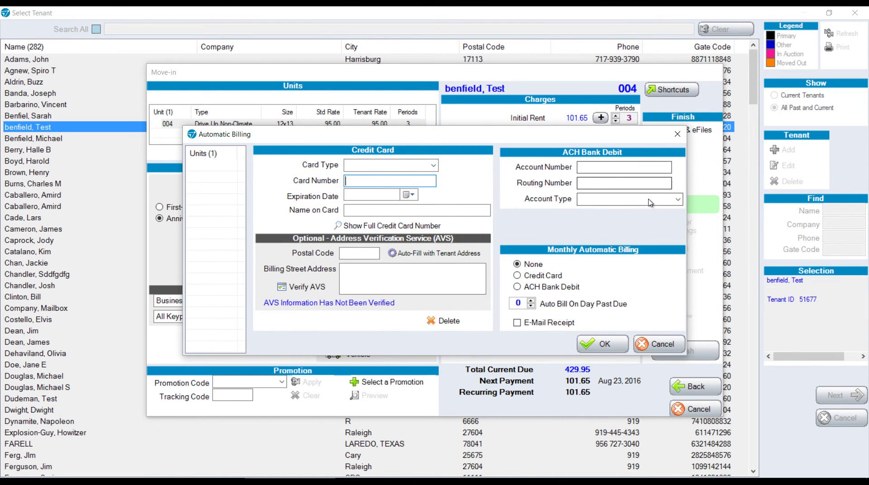
pyautogui.click(656, 350)
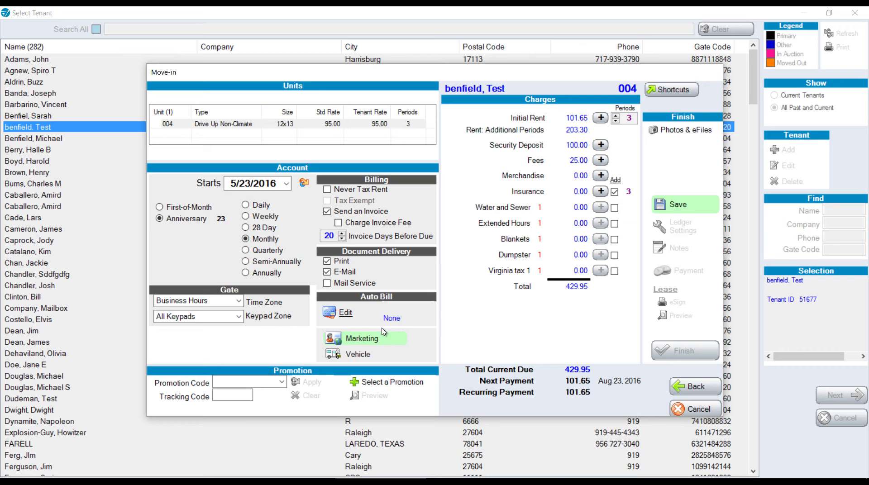
# - Record the marketing answers: Add yours here, distance > 10, Business Inventory, Business Needs, Cleanliness and Home Owner
pyautogui.click(393, 339)
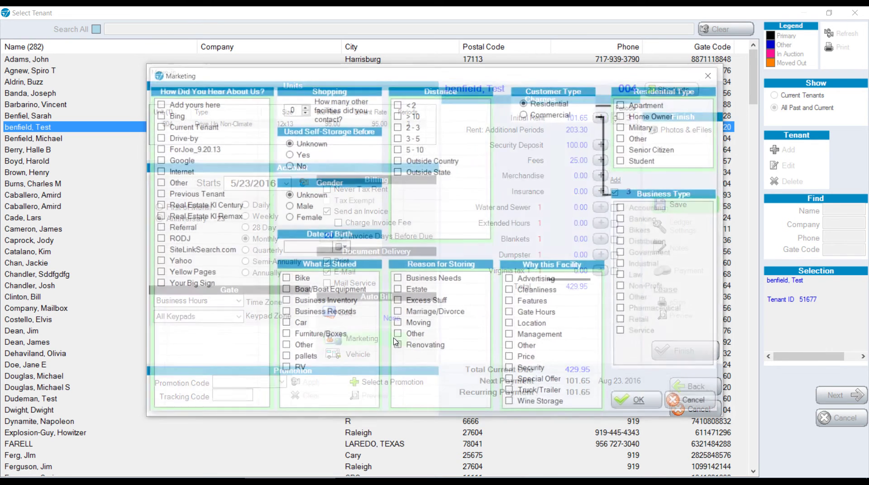
pyautogui.click(157, 106)
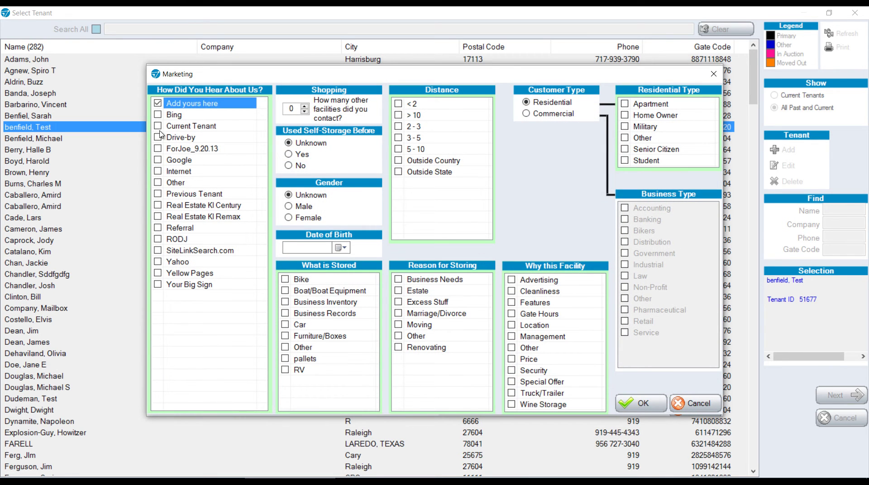
pyautogui.click(398, 117)
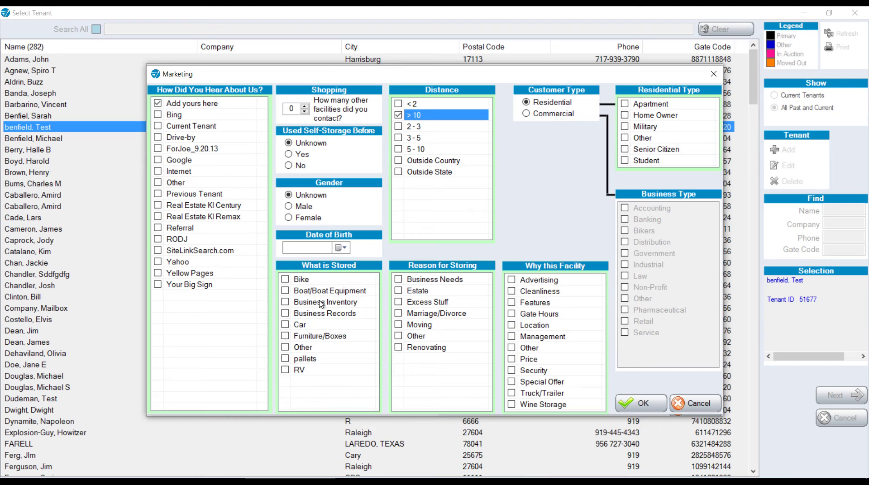
pyautogui.click(286, 302)
pyautogui.click(399, 280)
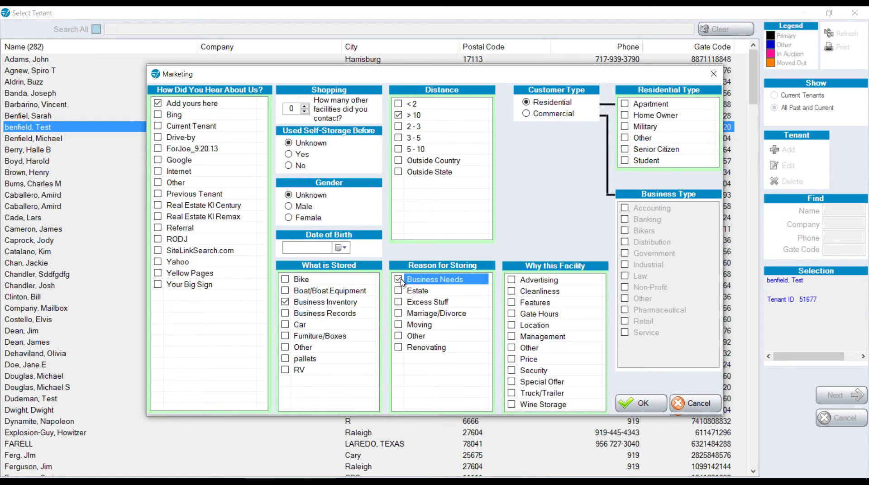
pyautogui.click(512, 294)
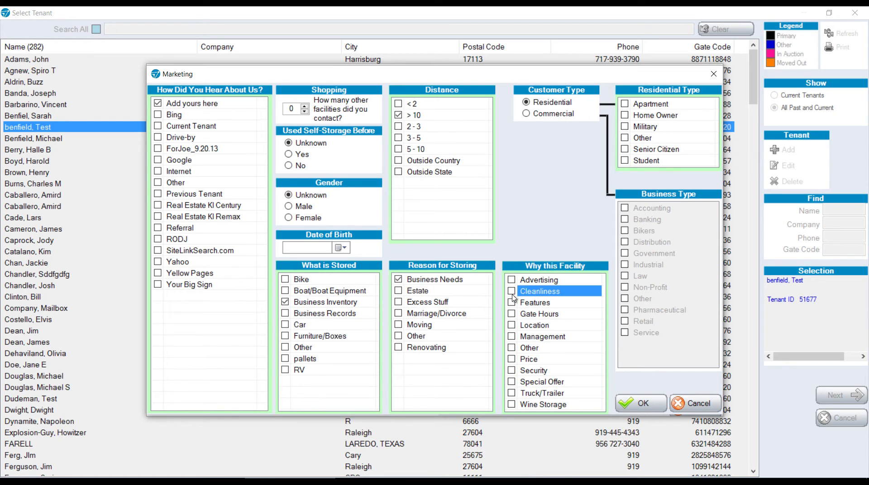
pyautogui.click(625, 115)
pyautogui.click(661, 403)
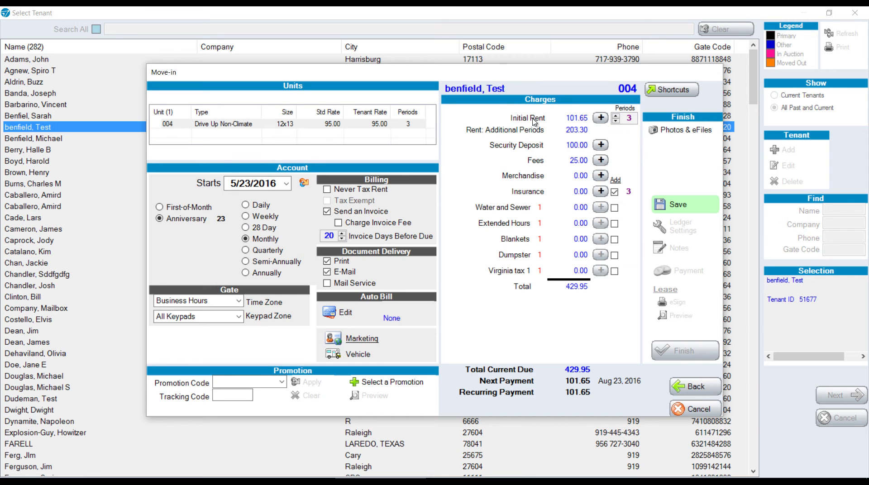
# - Examine the initial rent details: the charge per period, the tenant's rate and the available discount plans
pyautogui.click(601, 118)
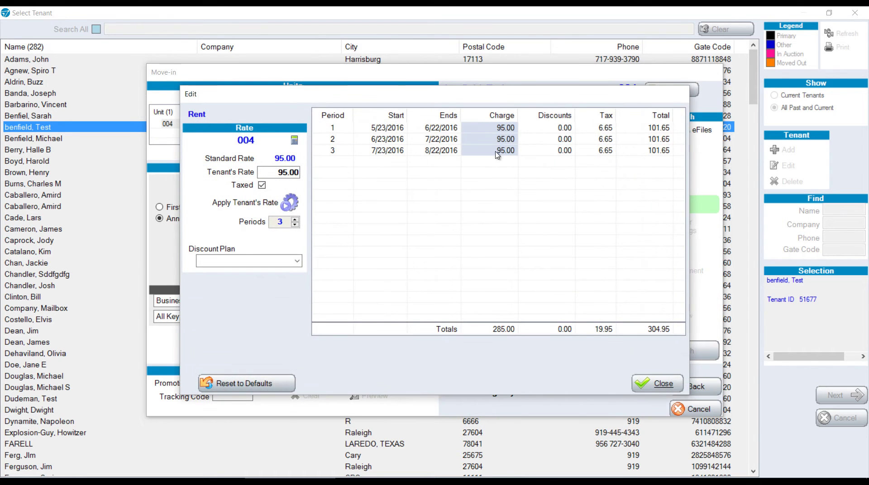
pyautogui.click(511, 129)
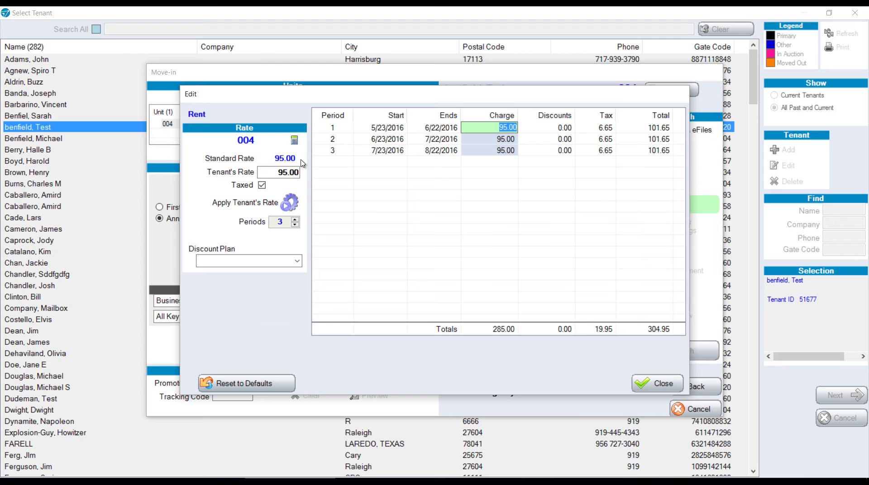
pyautogui.click(276, 173)
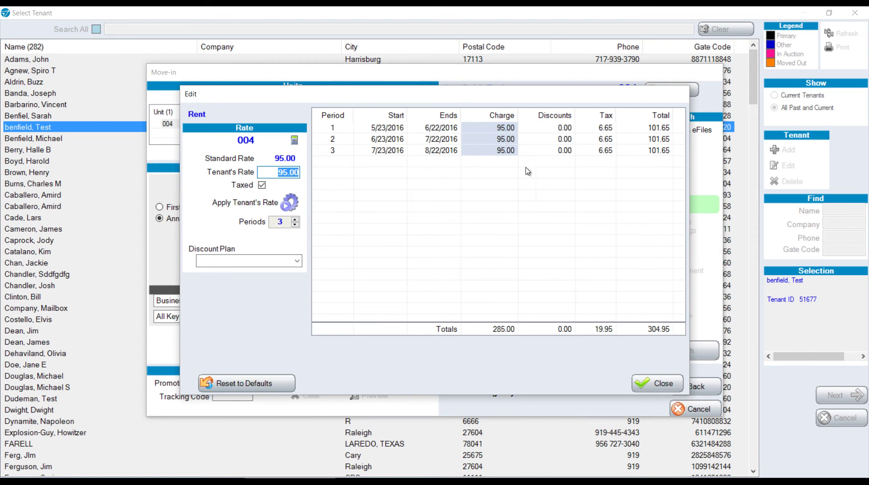
pyautogui.click(265, 173)
pyautogui.moveTo(265, 173); pyautogui.dragTo(327, 171)
pyautogui.click(248, 263)
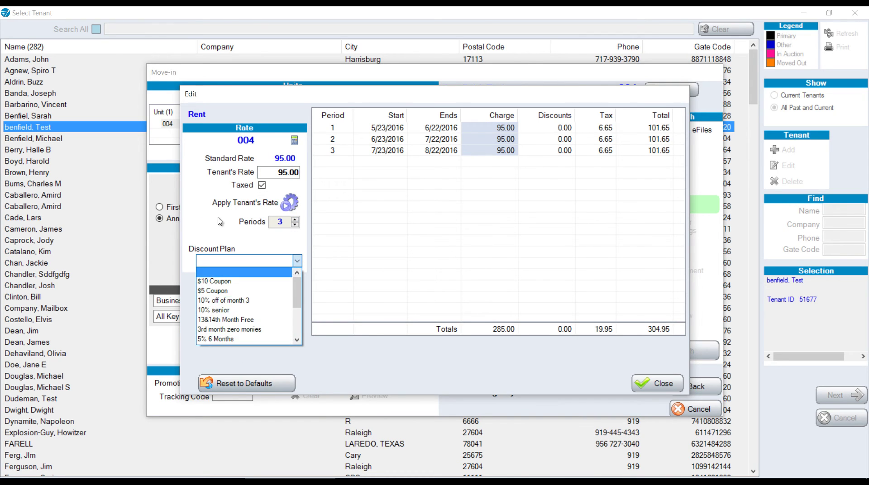
pyautogui.click(245, 272)
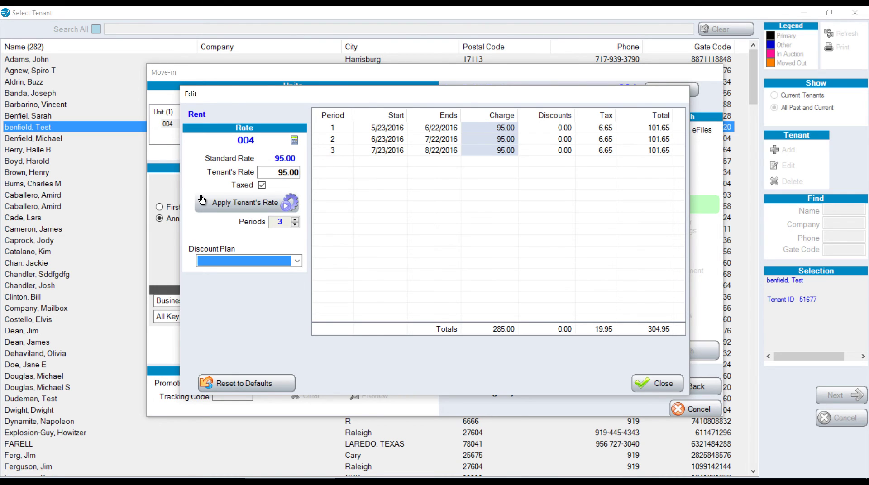
pyautogui.click(657, 383)
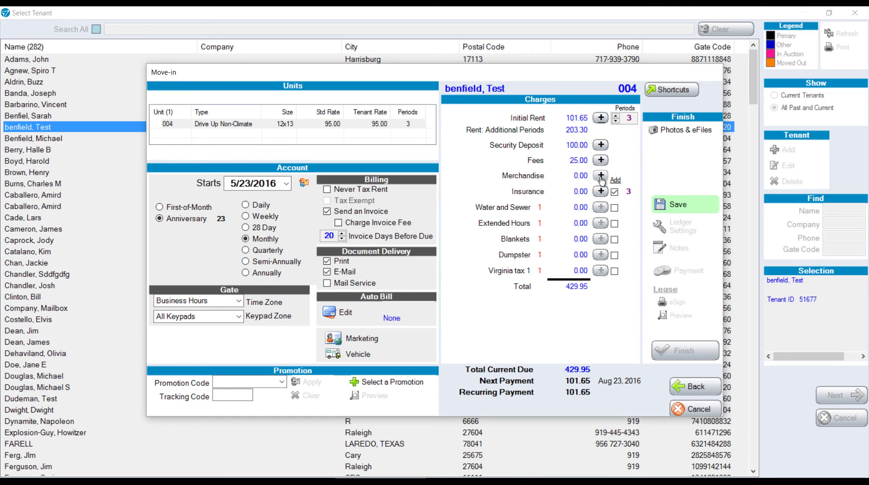
# - Exclude insurance from the move-in charges
pyautogui.click(614, 192)
# - Look over the available shortcuts and the web cam, scanner and import options for photos and eFiles
pyautogui.click(674, 92)
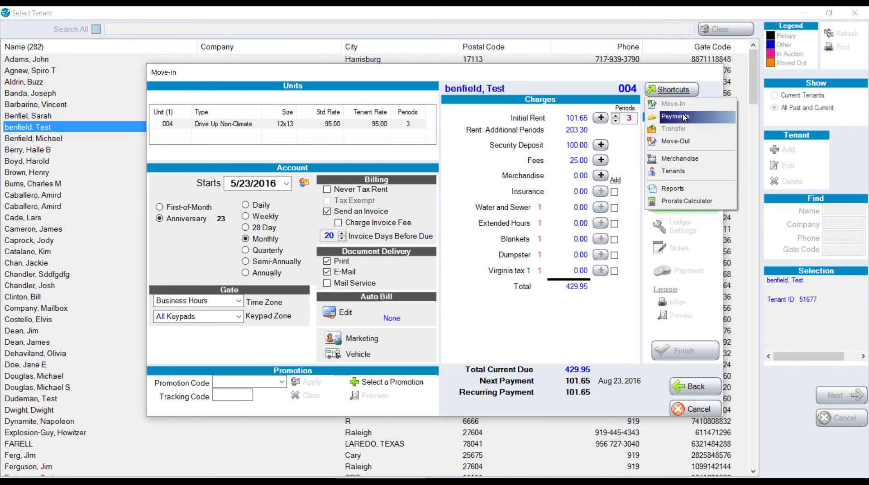
pyautogui.click(637, 87)
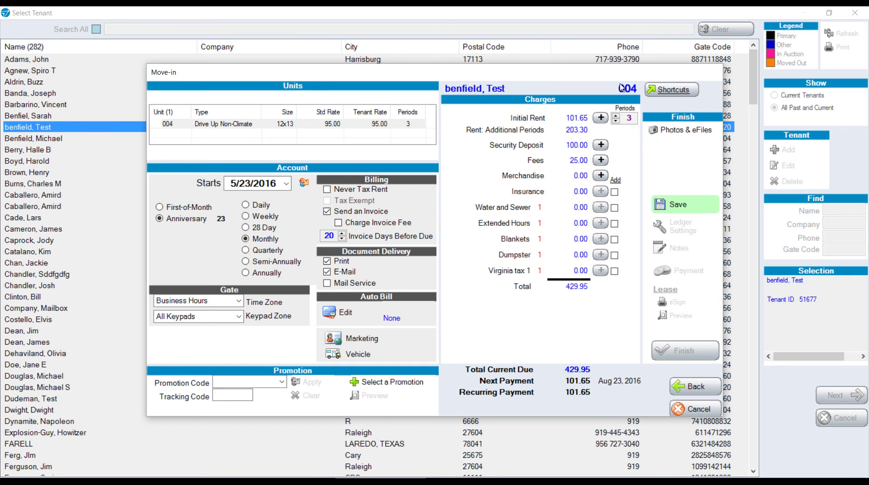
pyautogui.click(686, 130)
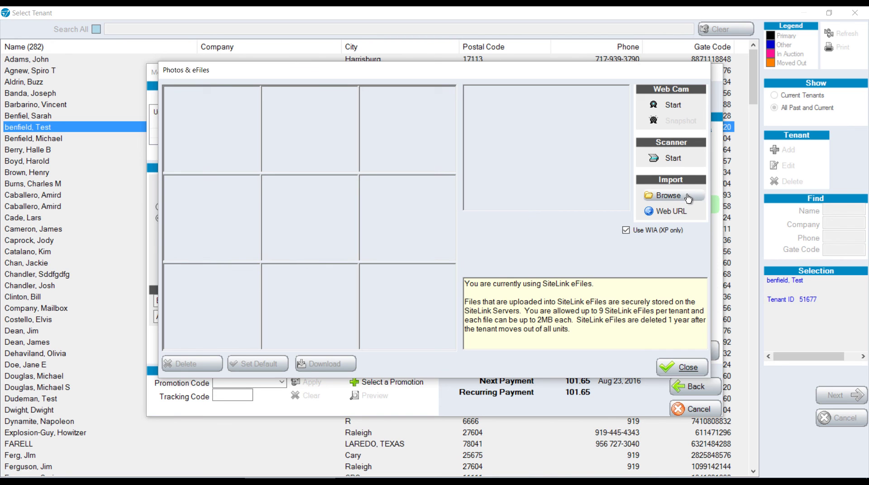
pyautogui.click(660, 368)
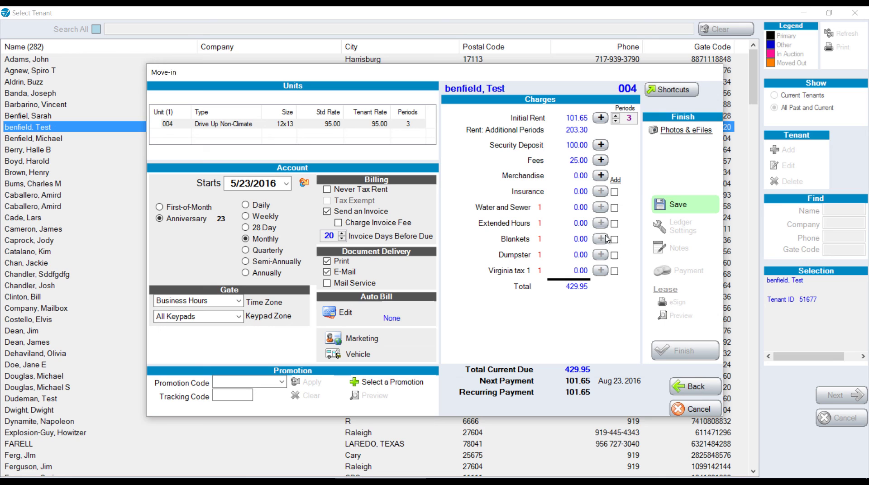
# - Save the move-in for unit 004 and commit the transaction
pyautogui.click(678, 206)
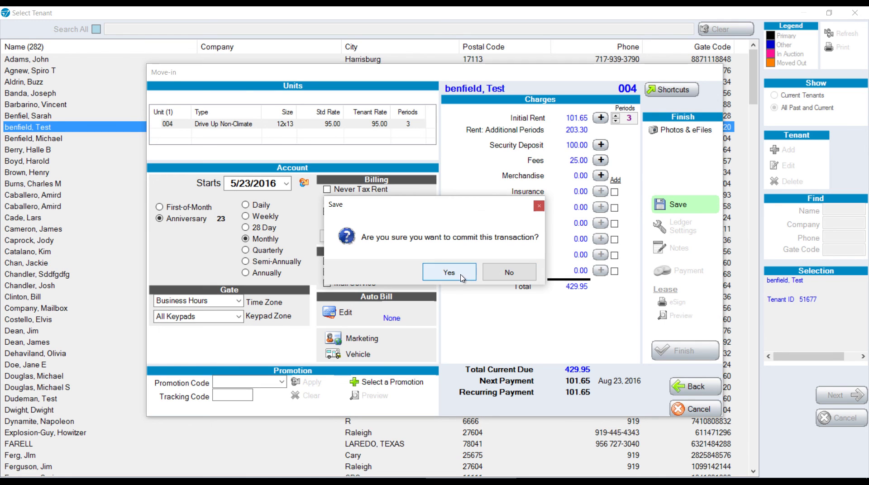
pyautogui.click(449, 273)
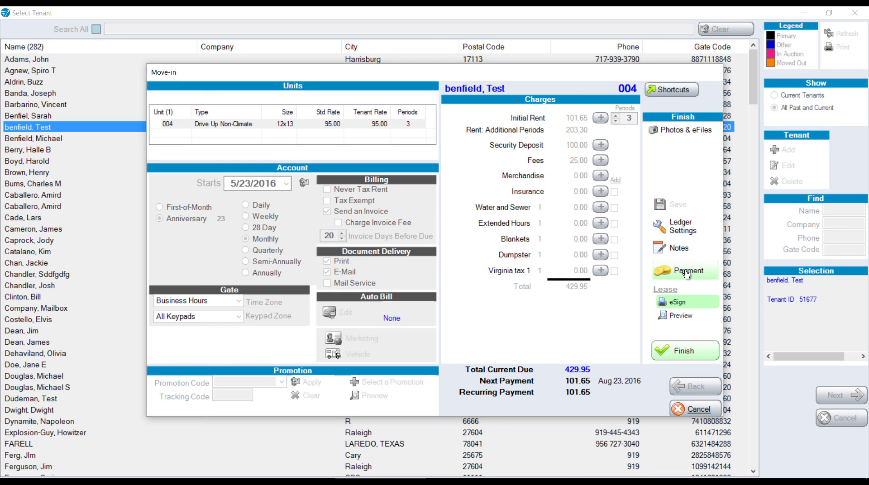
pyautogui.click(700, 303)
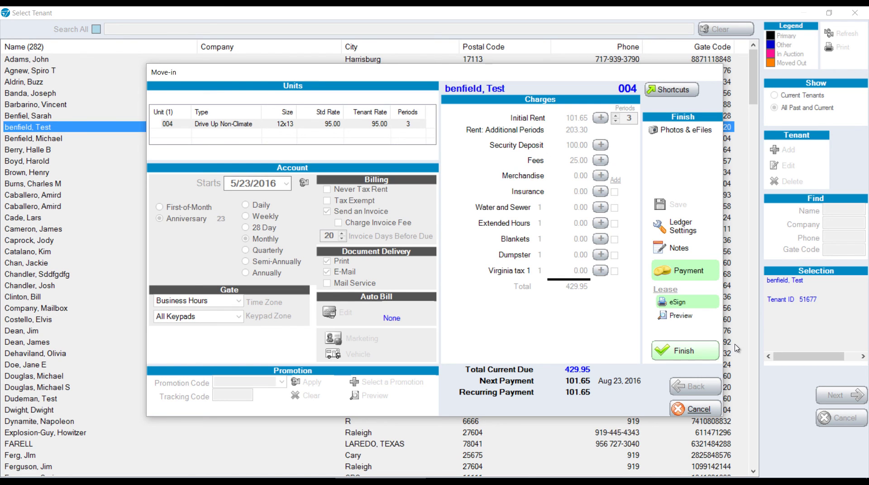